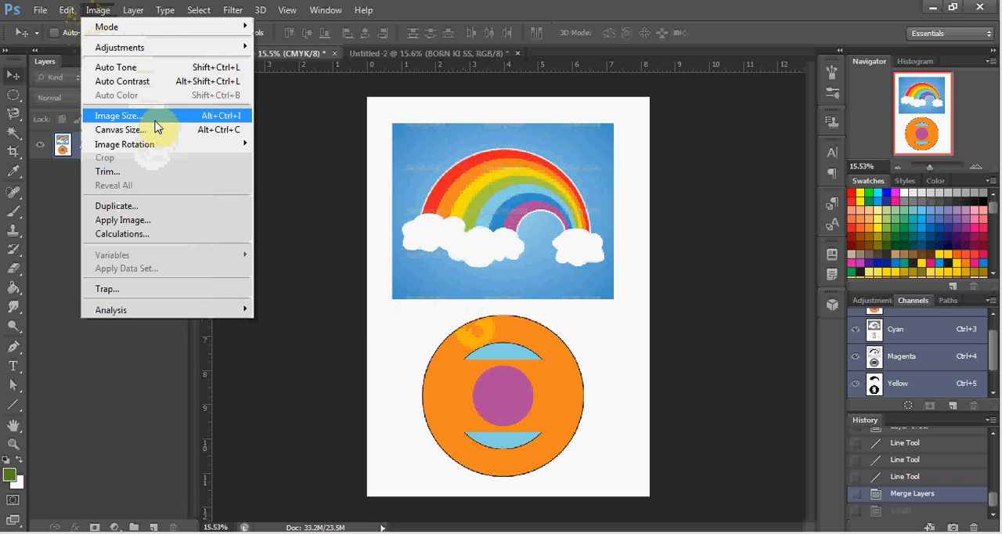
Resize the image to 5 inches wide with proportions constrained, and revert to the Merge Layers history state
{"action": "left_click", "coordinate": [156, 121]}
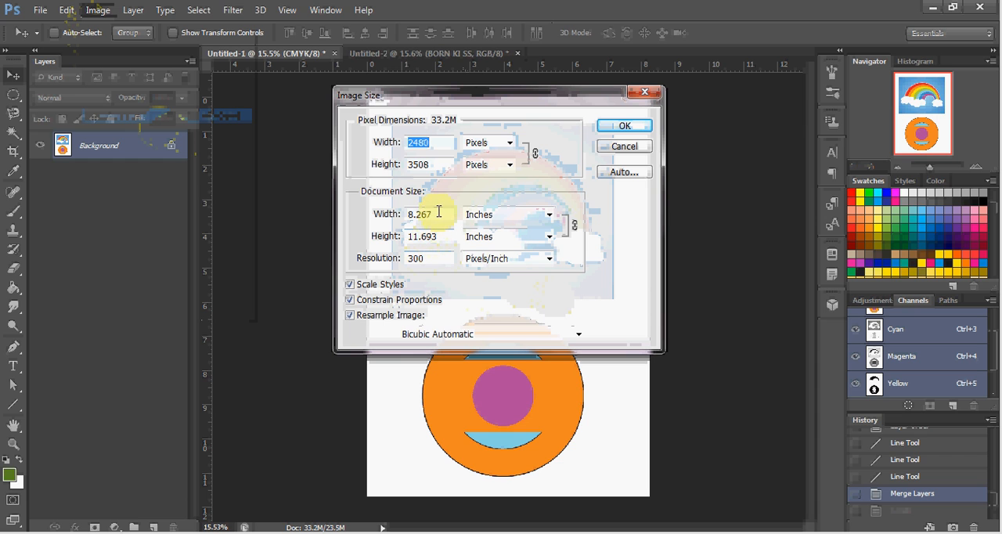
{"action": "left_click_drag", "start_coordinate": [437, 211], "coordinate": [398, 219]}
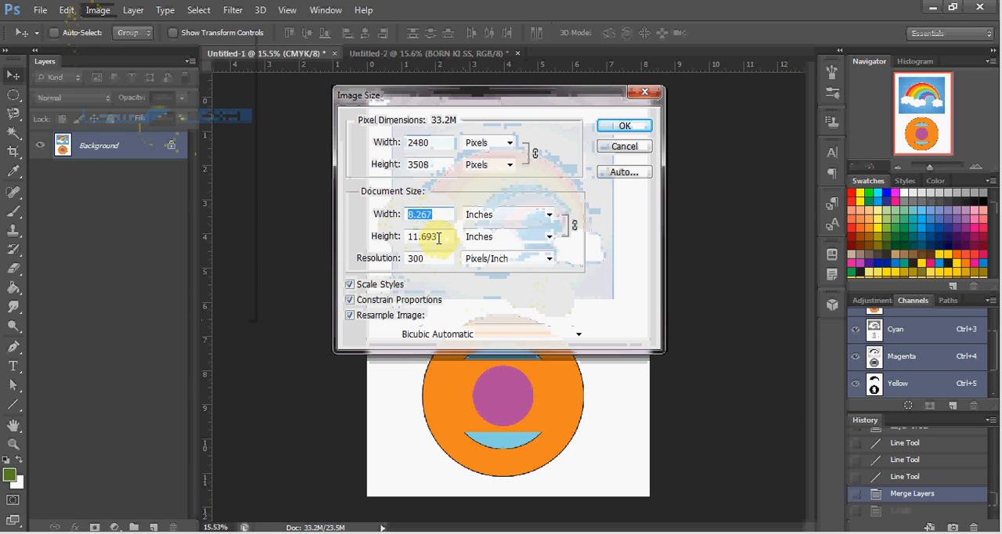
{"action": "type", "text": "5"}
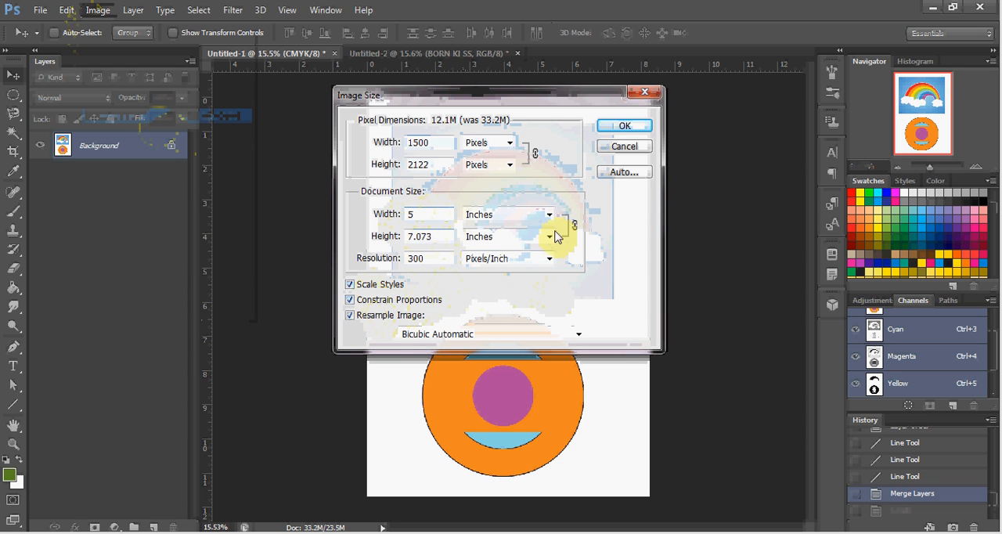
{"action": "left_click", "coordinate": [623, 126]}
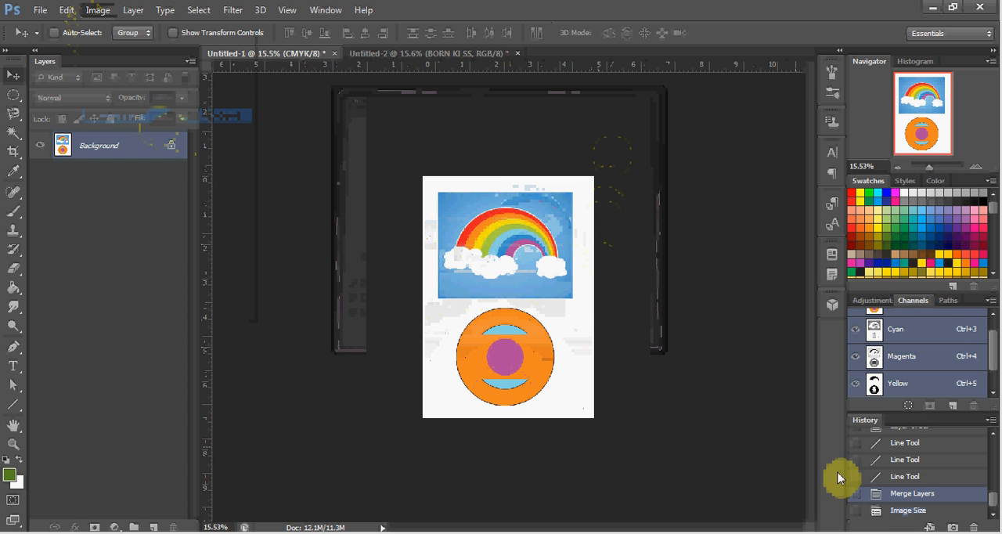
{"action": "left_click", "coordinate": [916, 499]}
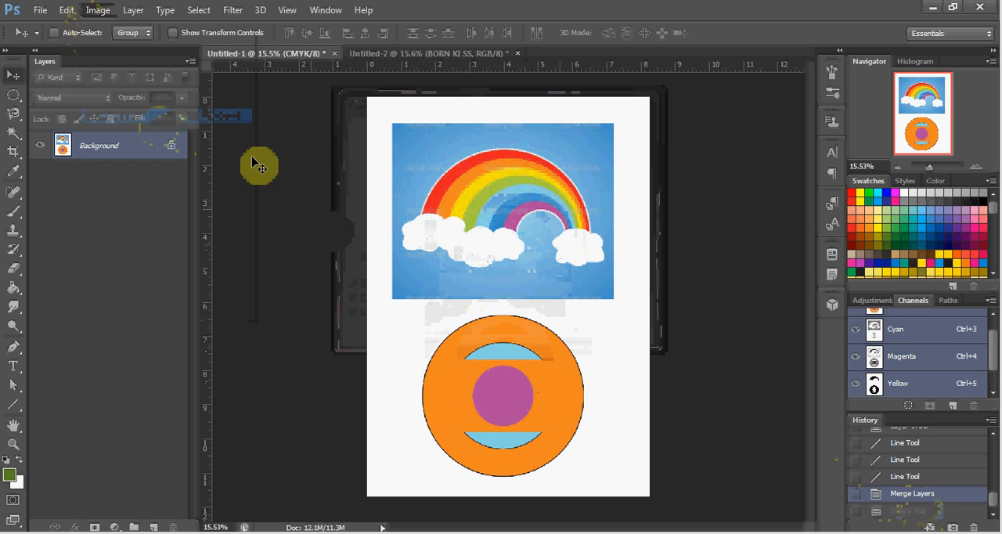
Turn off Constrain Proportions and resize the image's document width to 5 inches
{"action": "left_click", "coordinate": [92, 11]}
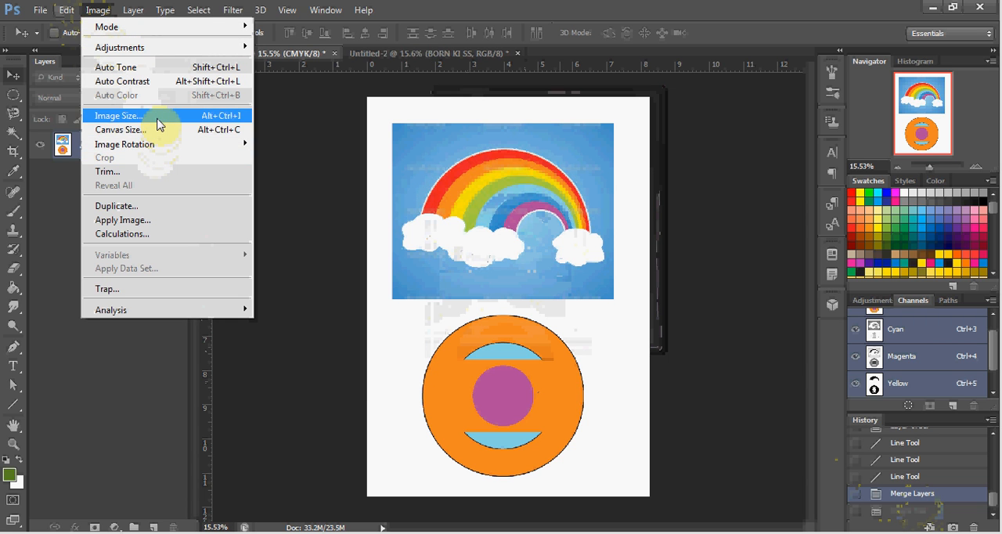
{"action": "left_click", "coordinate": [158, 119]}
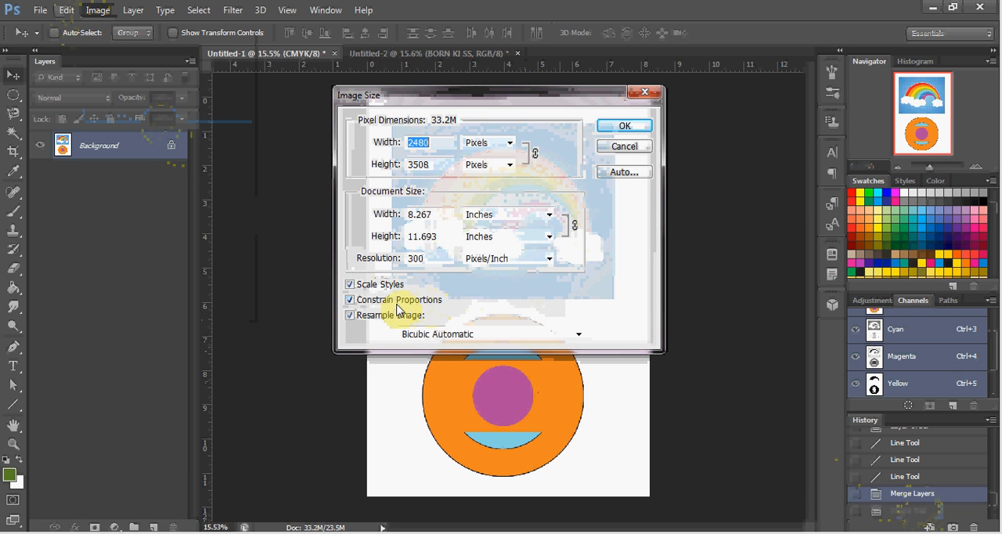
{"action": "left_click", "coordinate": [396, 305]}
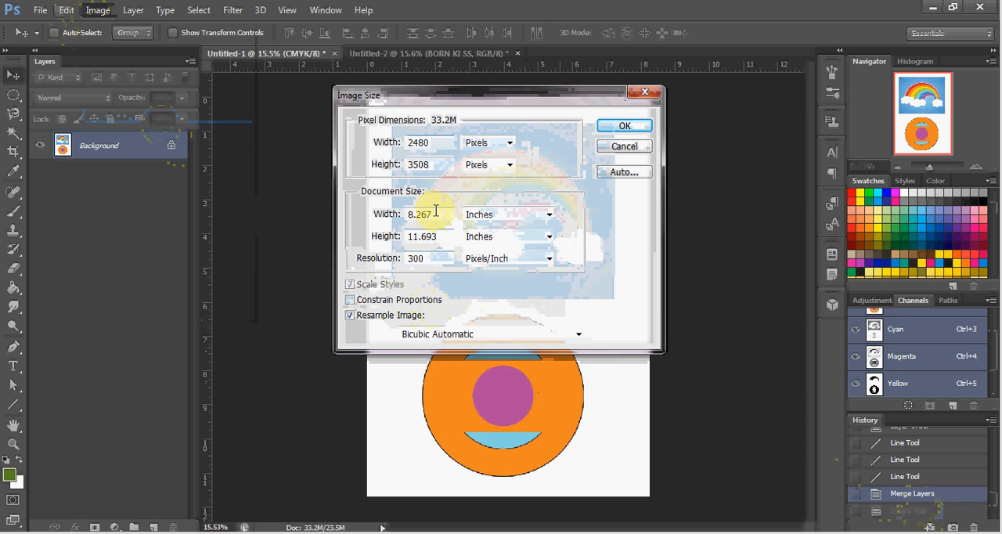
{"action": "left_click_drag", "start_coordinate": [435, 209], "coordinate": [373, 213]}
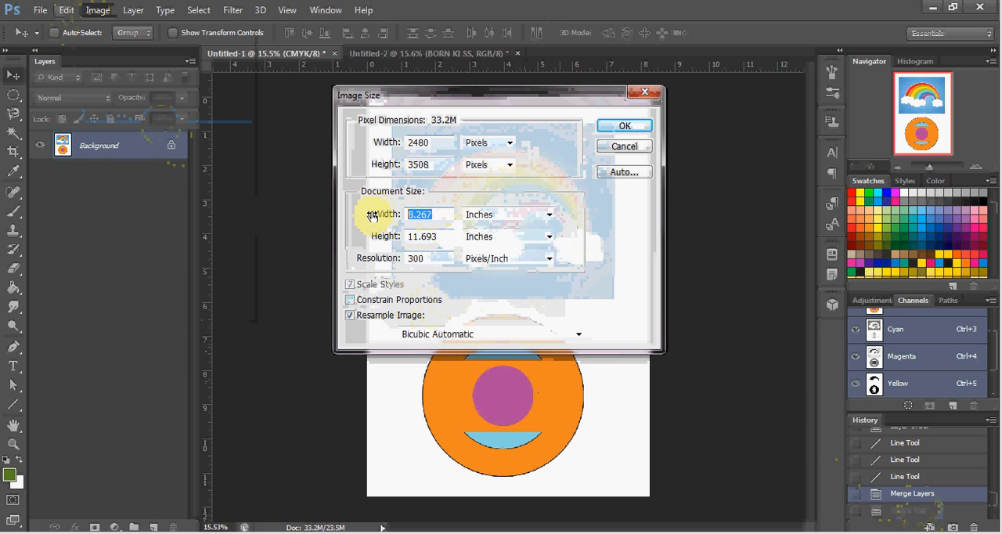
{"action": "type", "text": "5"}
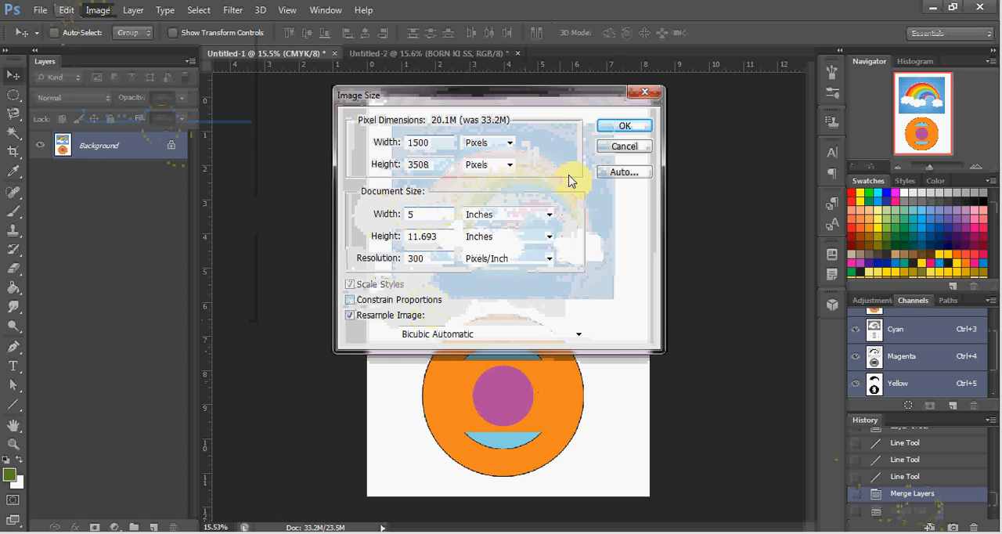
{"action": "left_click", "coordinate": [622, 126]}
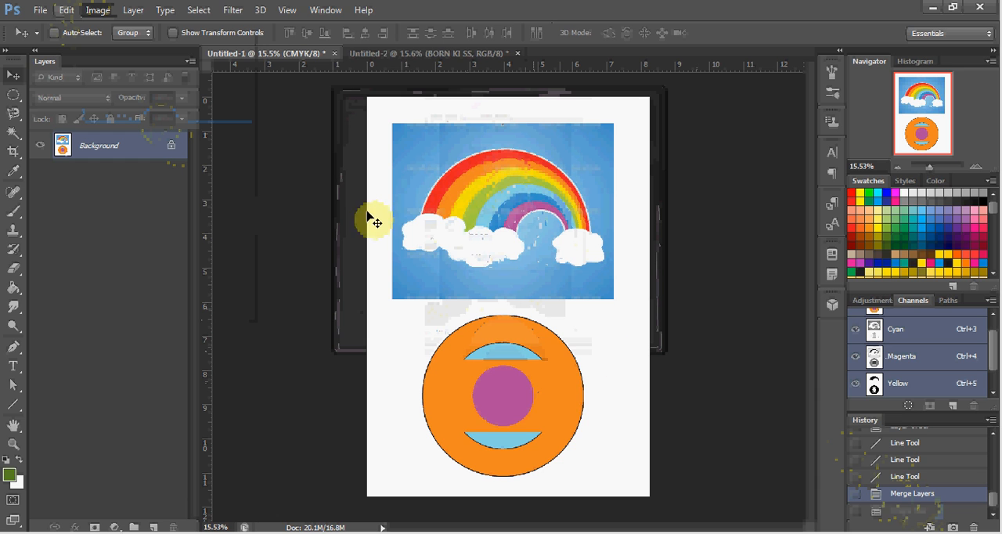
Enlarge the canvas to 20 by 20 inches from the centre anchor, and revert to the Merge Layers history state
{"action": "left_click", "coordinate": [95, 11]}
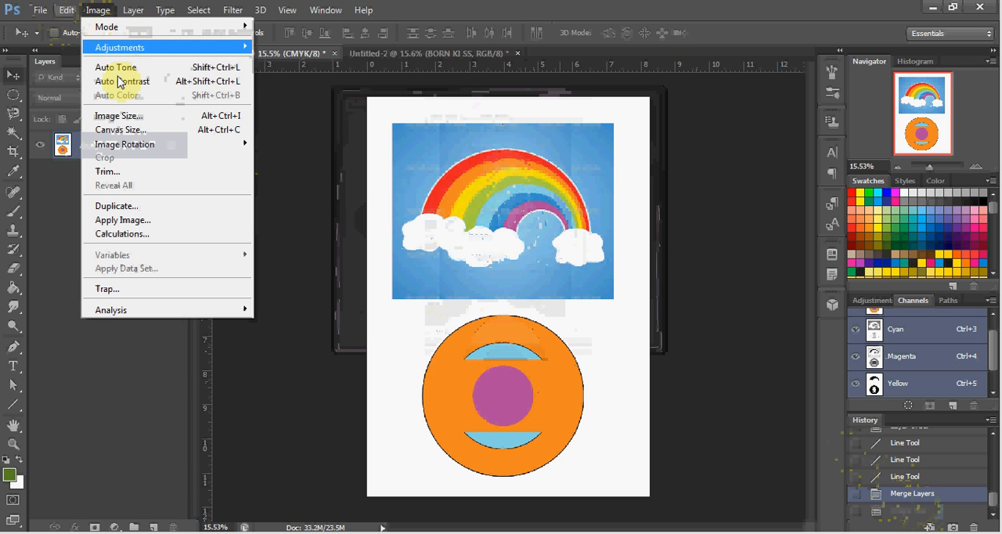
{"action": "left_click", "coordinate": [129, 130]}
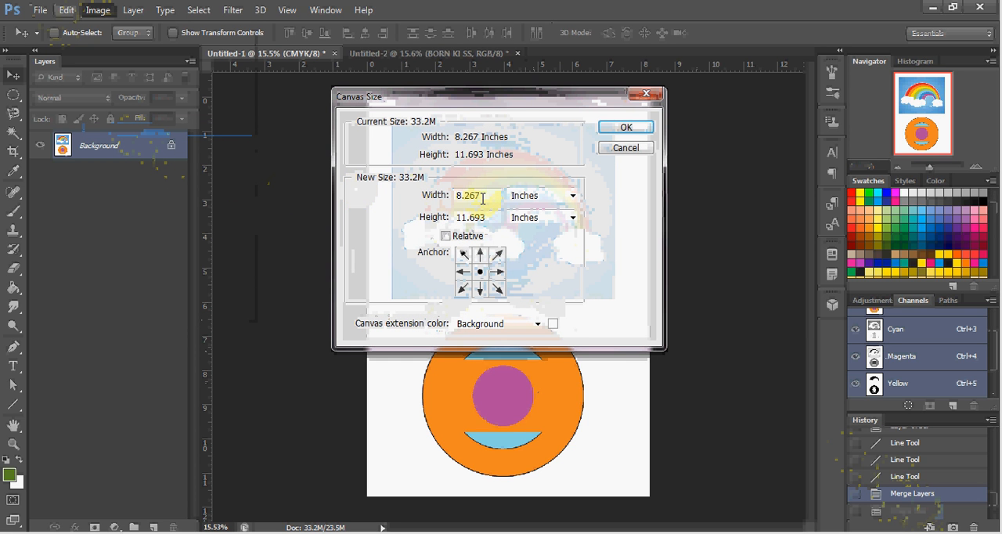
{"action": "left_click_drag", "start_coordinate": [492, 194], "coordinate": [448, 193]}
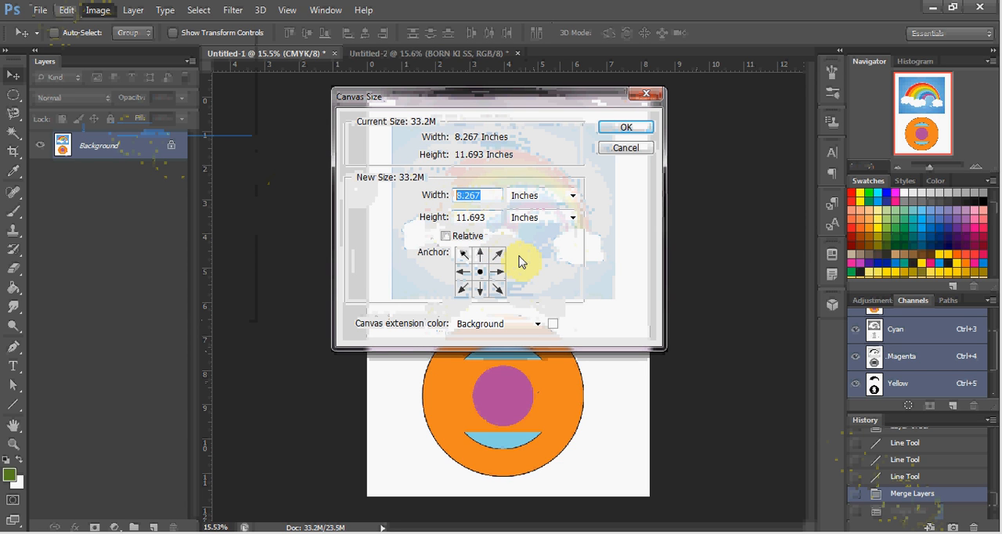
{"action": "type", "text": "20"}
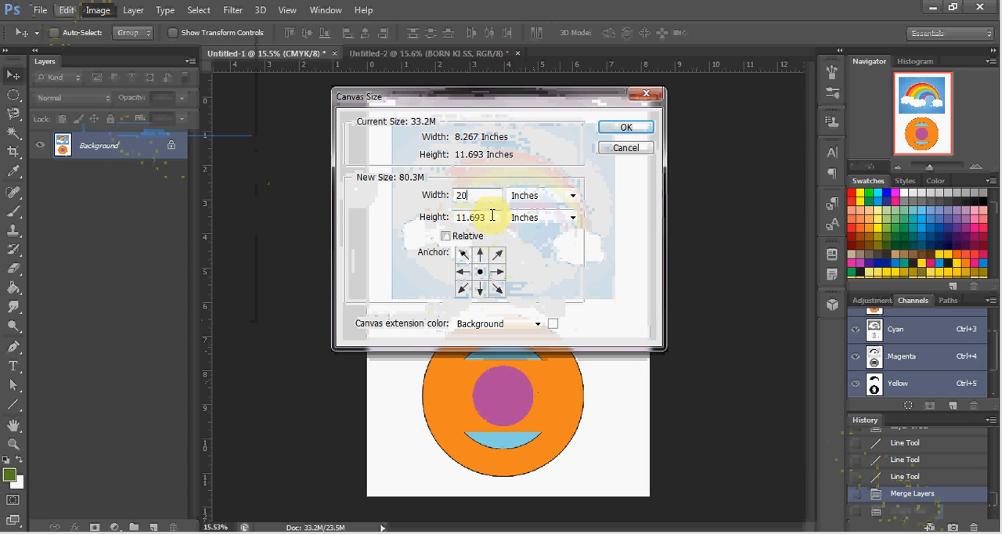
{"action": "left_click_drag", "start_coordinate": [492, 215], "coordinate": [425, 219]}
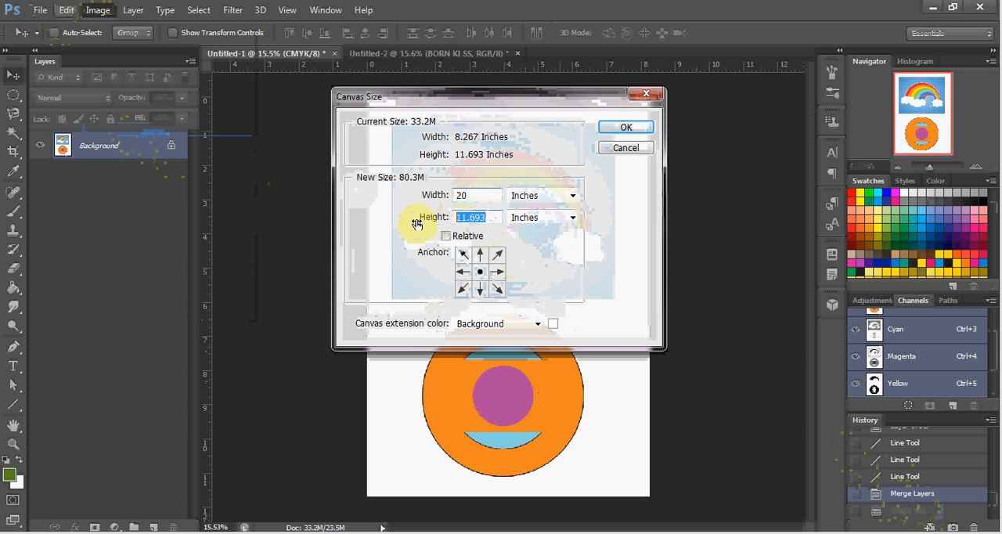
{"action": "type", "text": "20"}
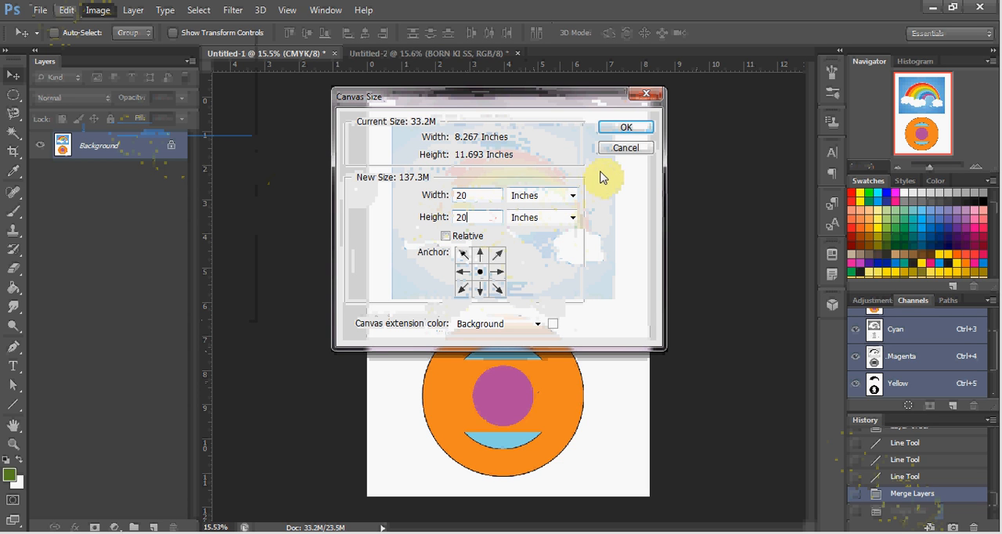
{"action": "left_click", "coordinate": [624, 132]}
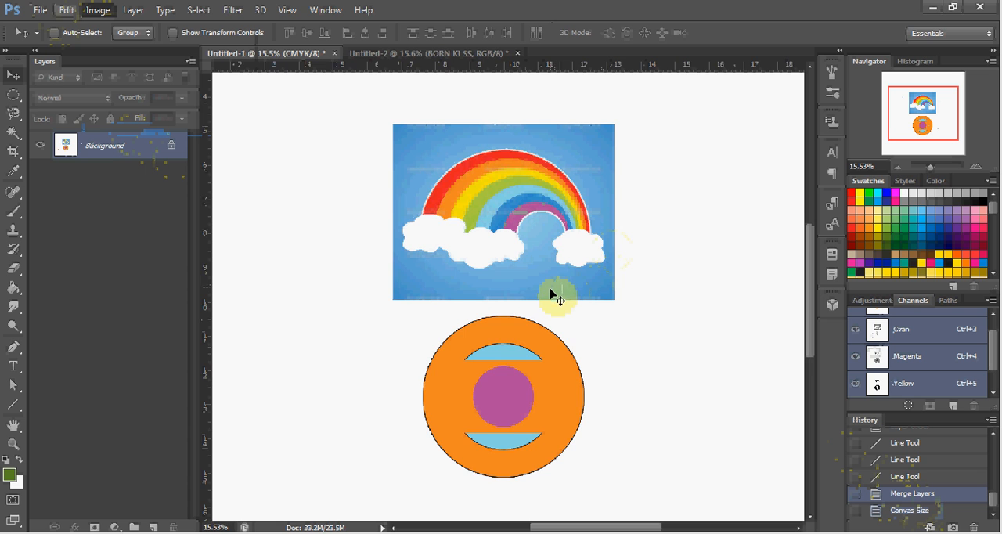
{"action": "scroll", "coordinate": [551, 294], "scroll_direction": "down", "scroll_amount": 3}
{"action": "scroll", "coordinate": [552, 300], "scroll_direction": "down", "scroll_amount": 3}
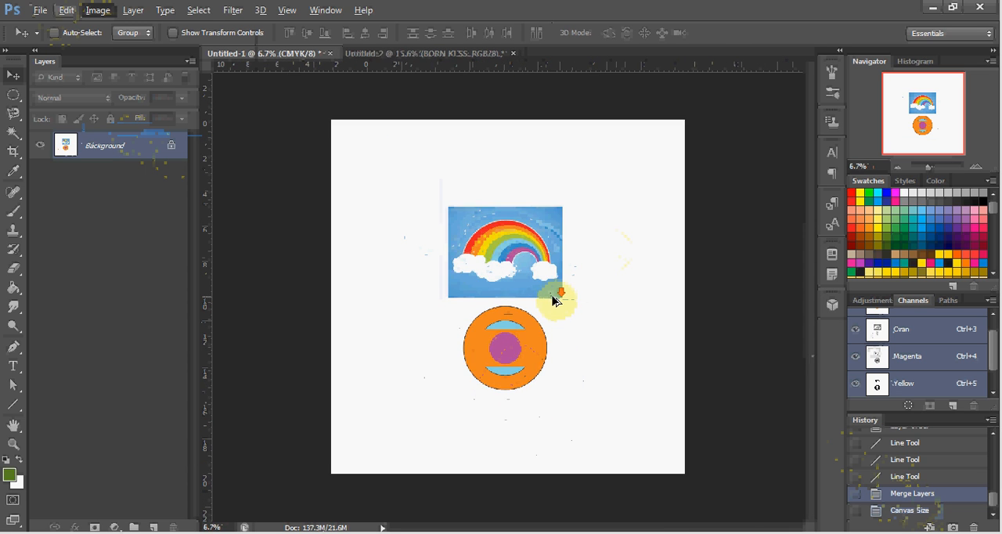
{"action": "scroll", "coordinate": [554, 292], "scroll_direction": "up", "scroll_amount": 2}
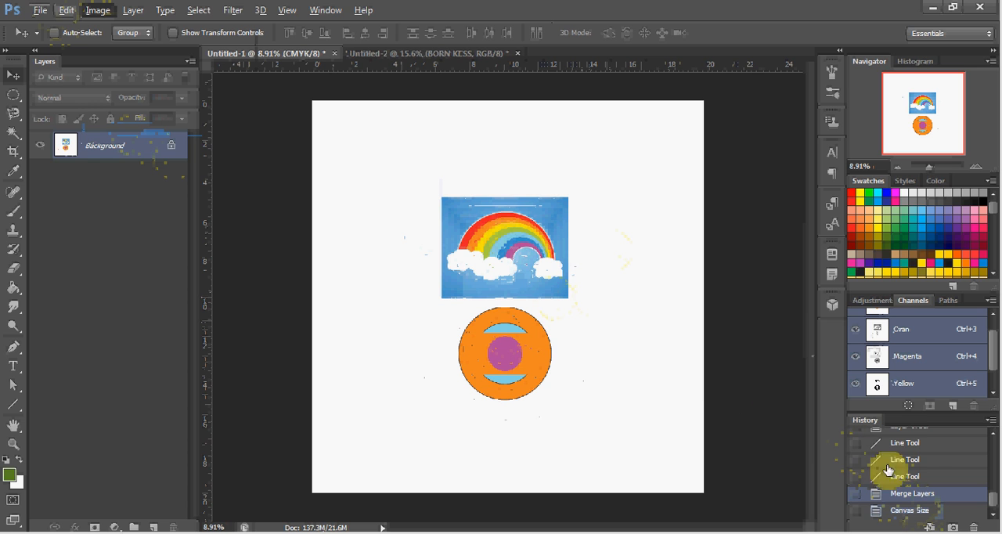
{"action": "left_click", "coordinate": [920, 499]}
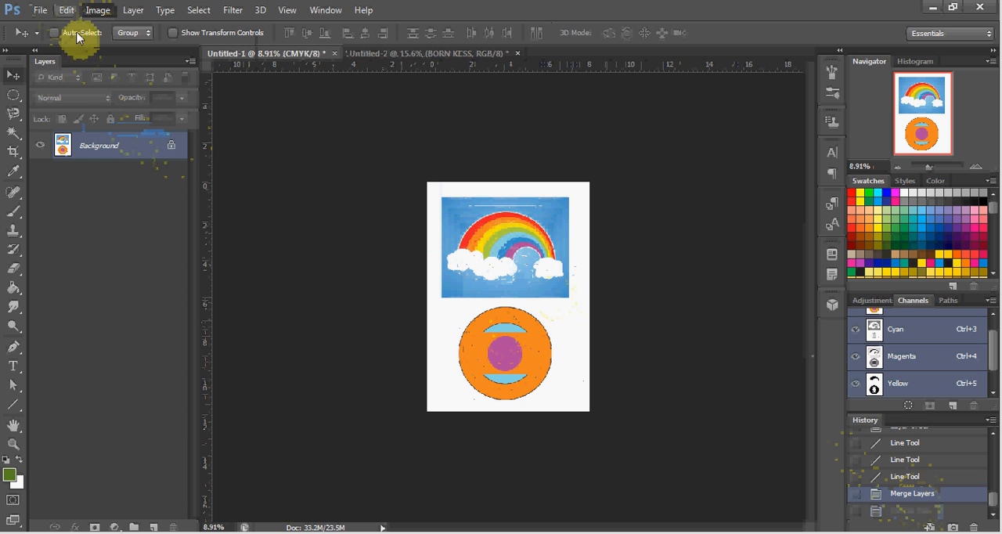
Reduce the canvas to 5 by 5 inches, accepting the clipping, and revert to the Merge Layers history state
{"action": "left_click", "coordinate": [94, 10]}
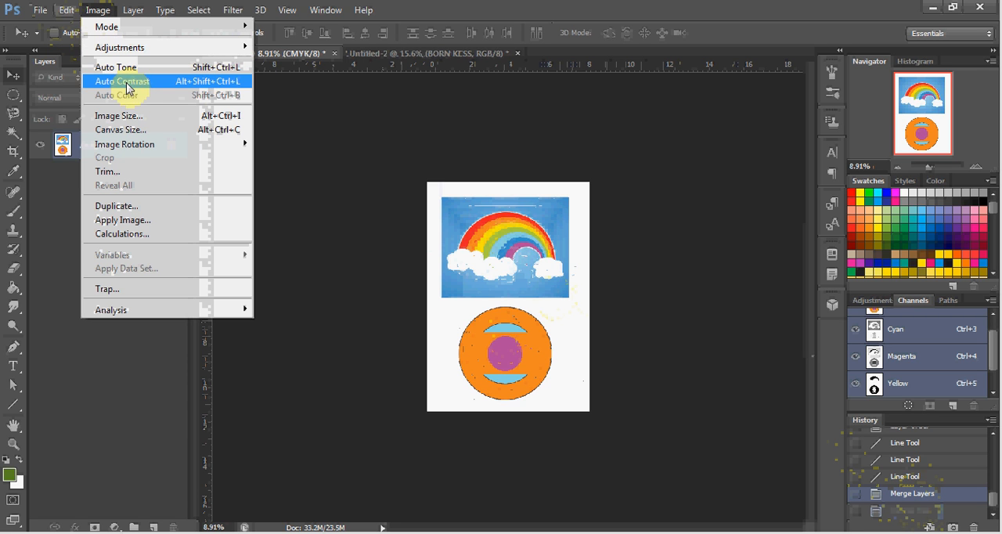
{"action": "left_click", "coordinate": [128, 131]}
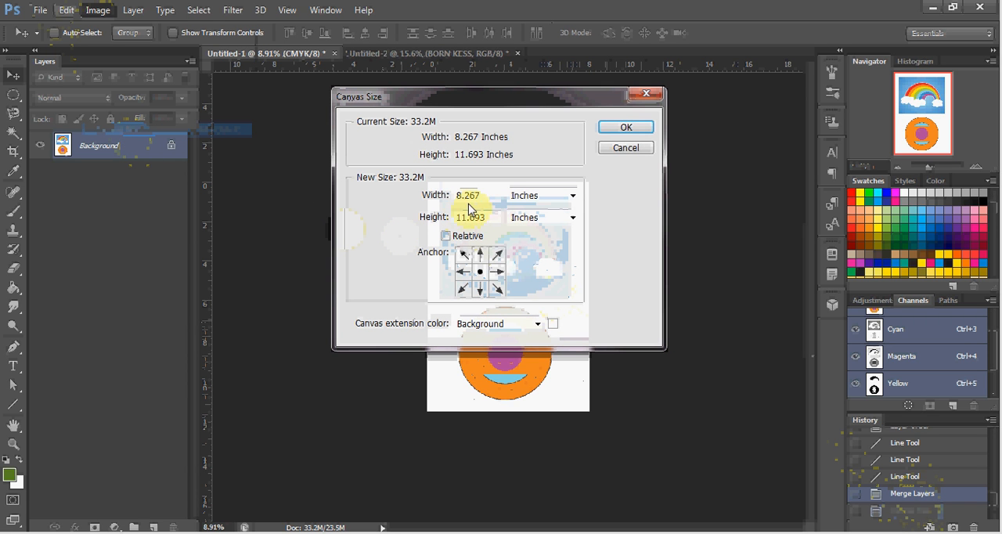
{"action": "left_click_drag", "start_coordinate": [492, 195], "coordinate": [413, 196]}
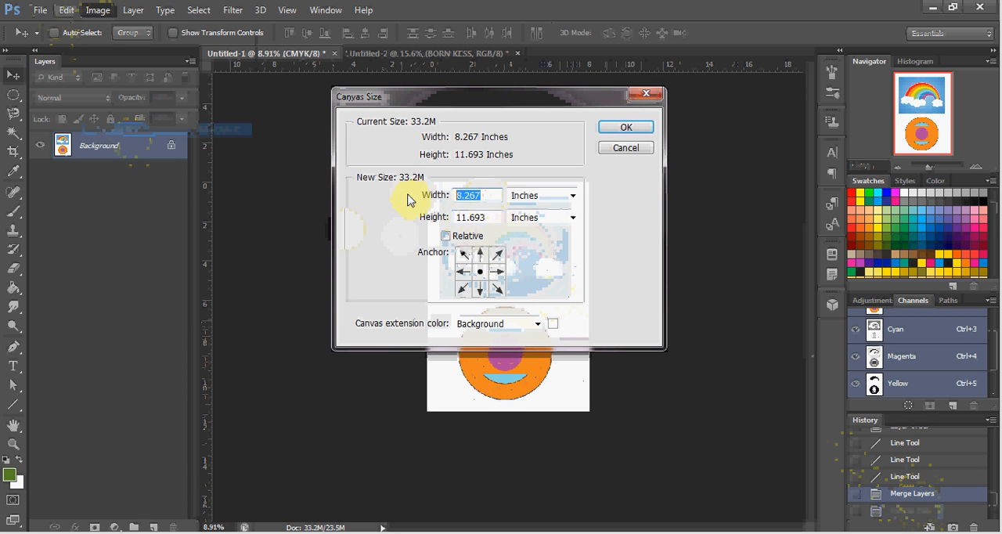
{"action": "type", "text": "5"}
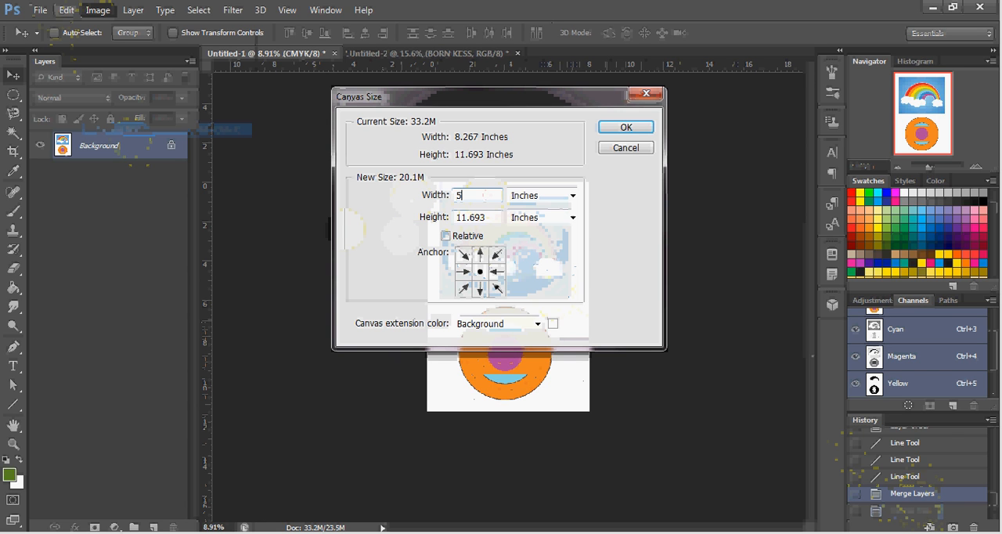
{"action": "key", "text": "Tab"}
{"action": "key", "text": "Tab"}
{"action": "type", "text": "5"}
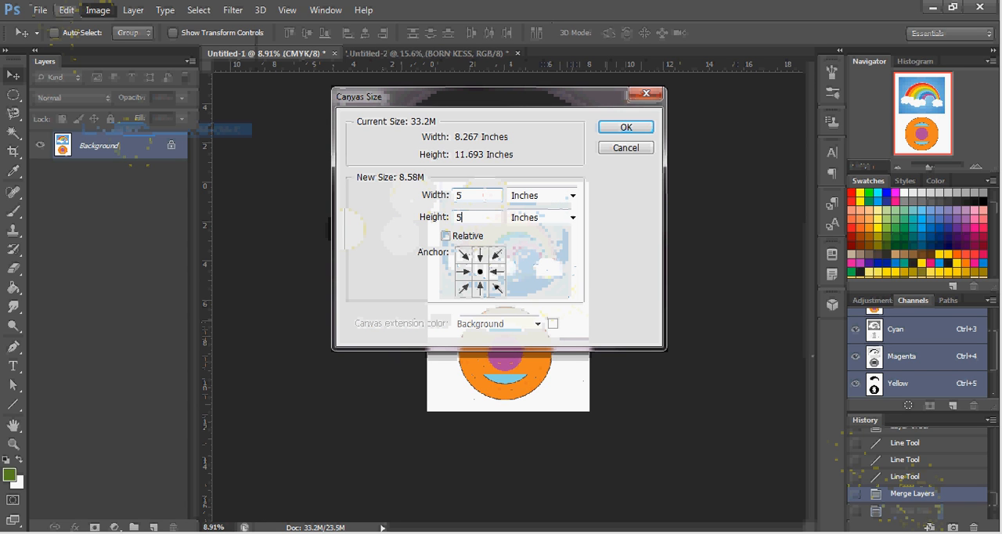
{"action": "left_click", "coordinate": [639, 132]}
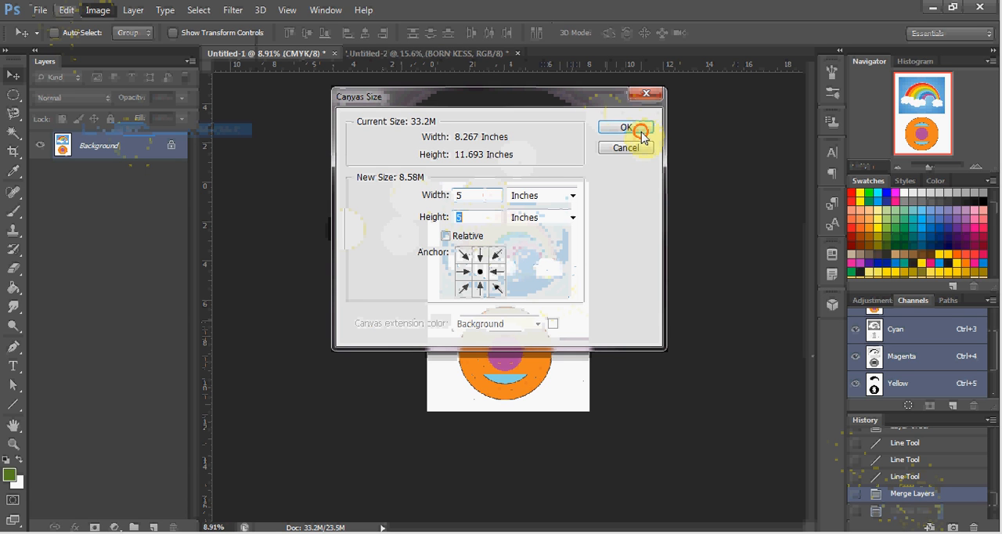
{"action": "left_click", "coordinate": [642, 133]}
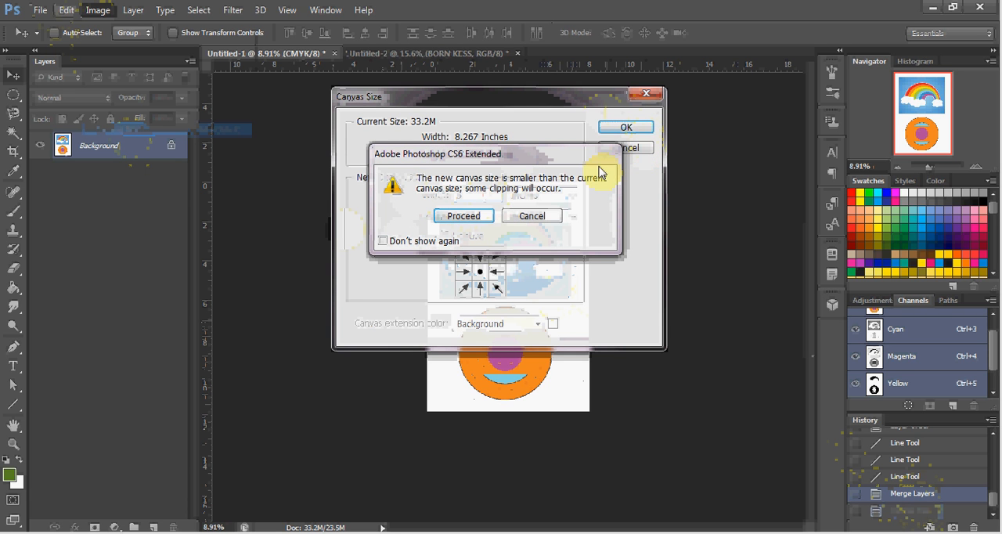
{"action": "left_click", "coordinate": [465, 216]}
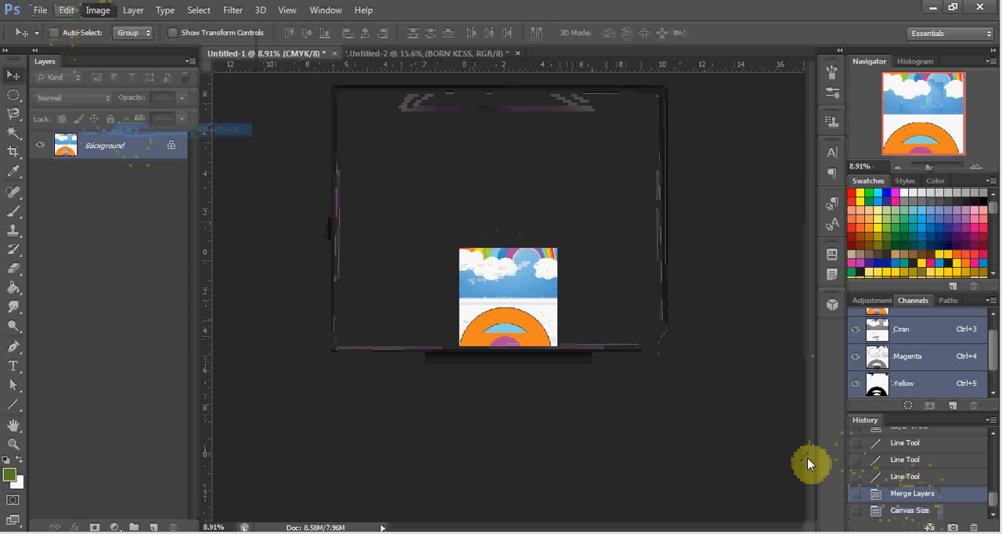
{"action": "left_click", "coordinate": [908, 495]}
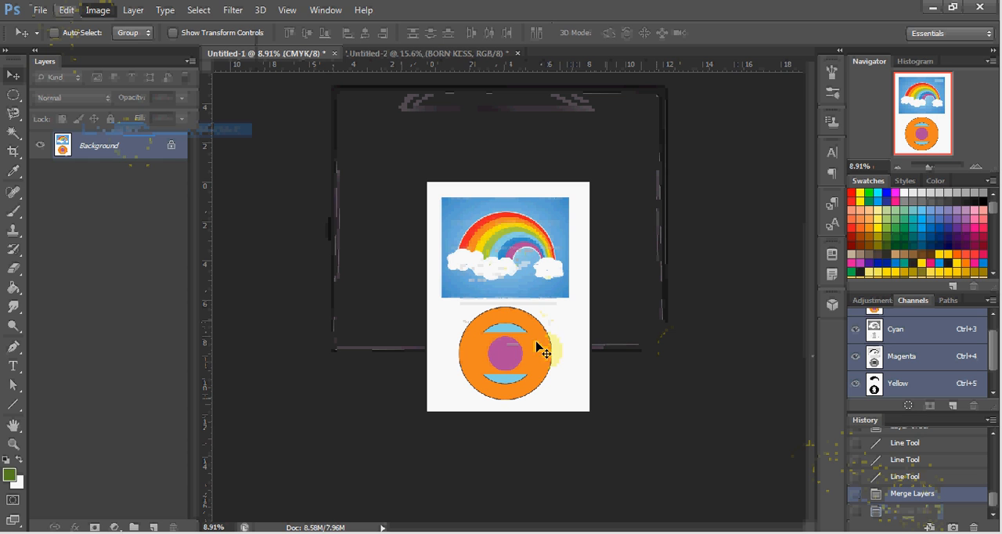
Rotate the whole canvas 90° clockwise twice
{"action": "left_click", "coordinate": [101, 12]}
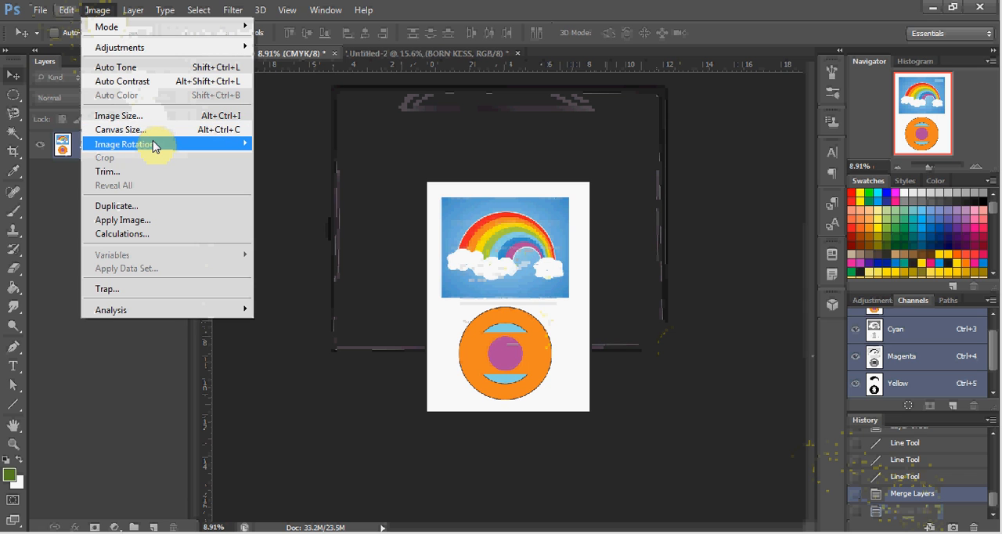
{"action": "mouse_move", "coordinate": [156, 149]}
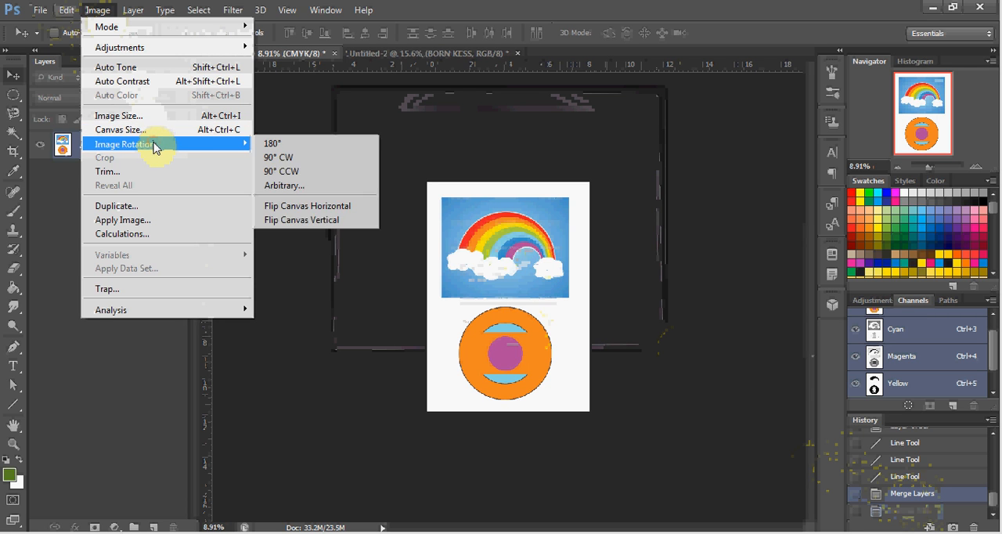
{"action": "left_click", "coordinate": [314, 159]}
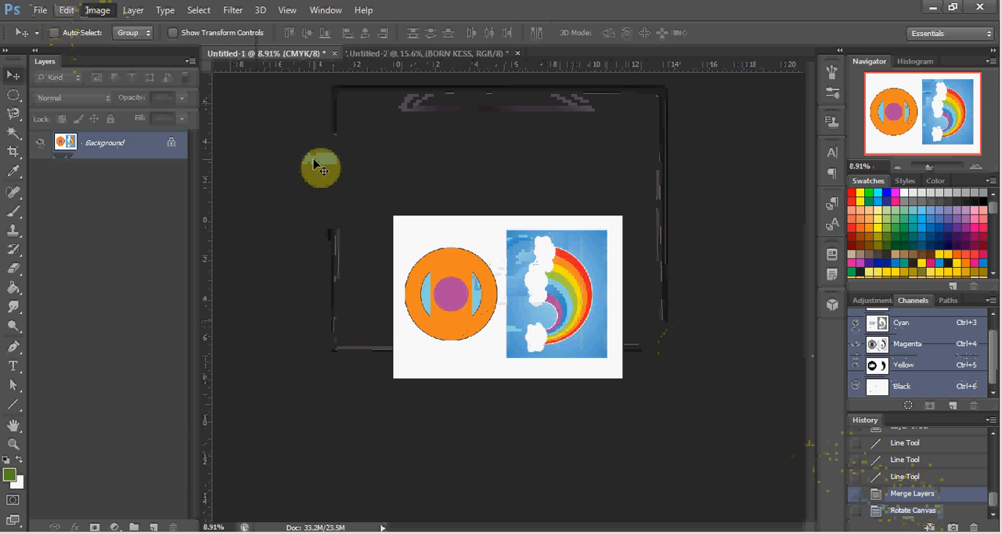
{"action": "left_click", "coordinate": [104, 11]}
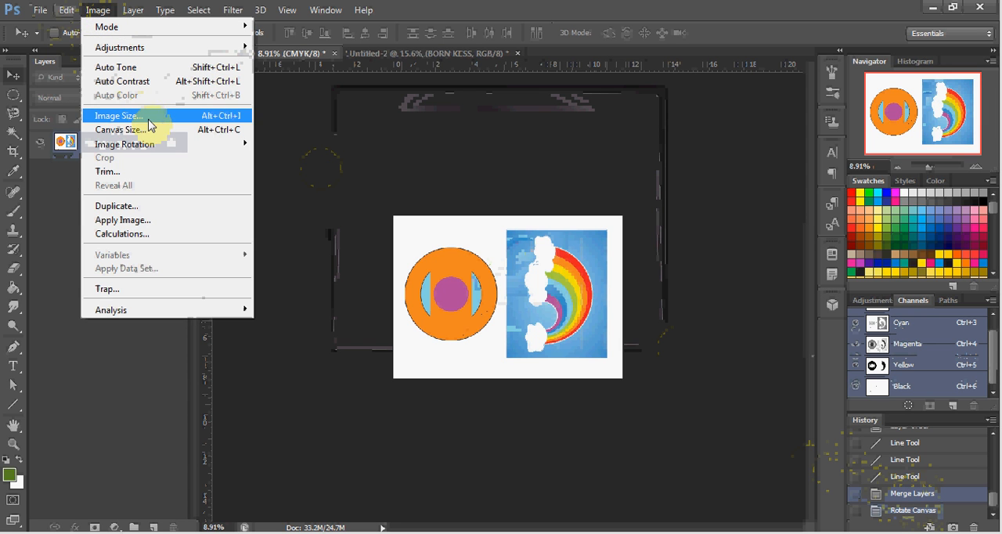
{"action": "mouse_move", "coordinate": [153, 145]}
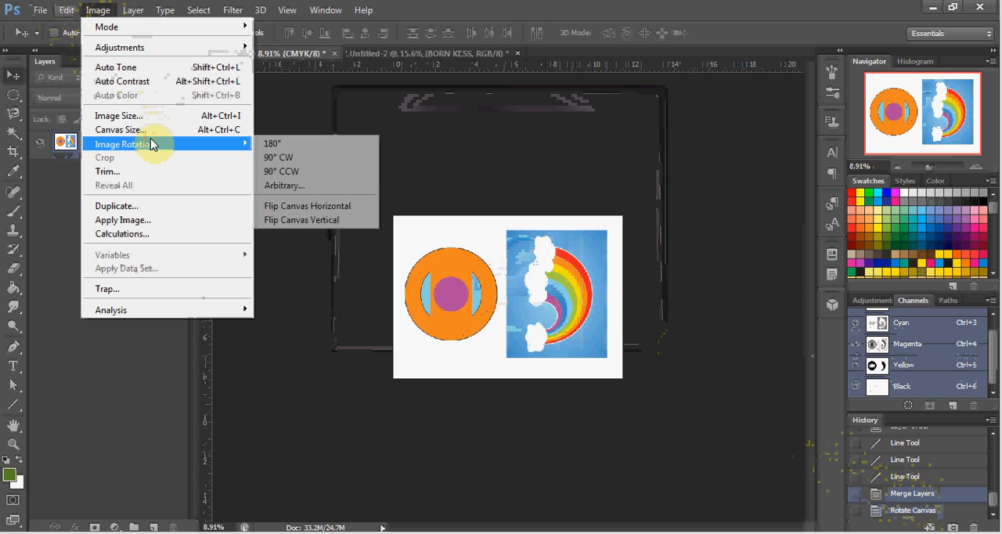
{"action": "left_click", "coordinate": [286, 159]}
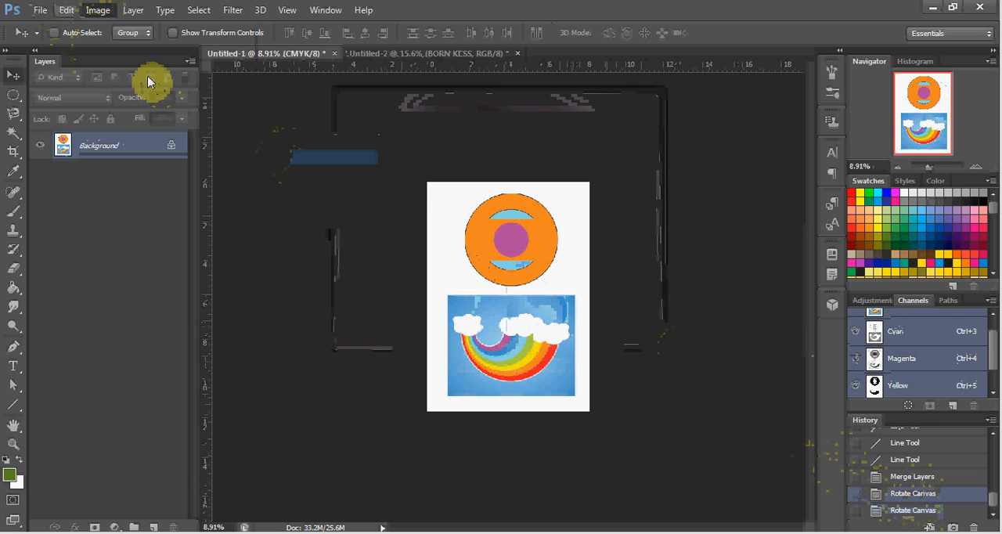
Rotate the whole canvas by 180° so the rainbow picture stands upright above the circle
{"action": "left_click", "coordinate": [110, 16]}
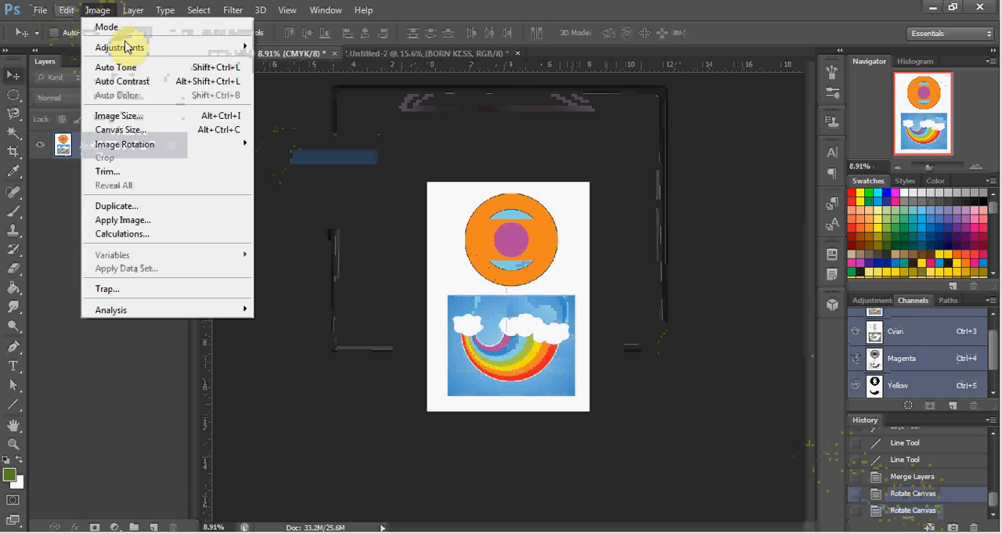
{"action": "left_click", "coordinate": [179, 153]}
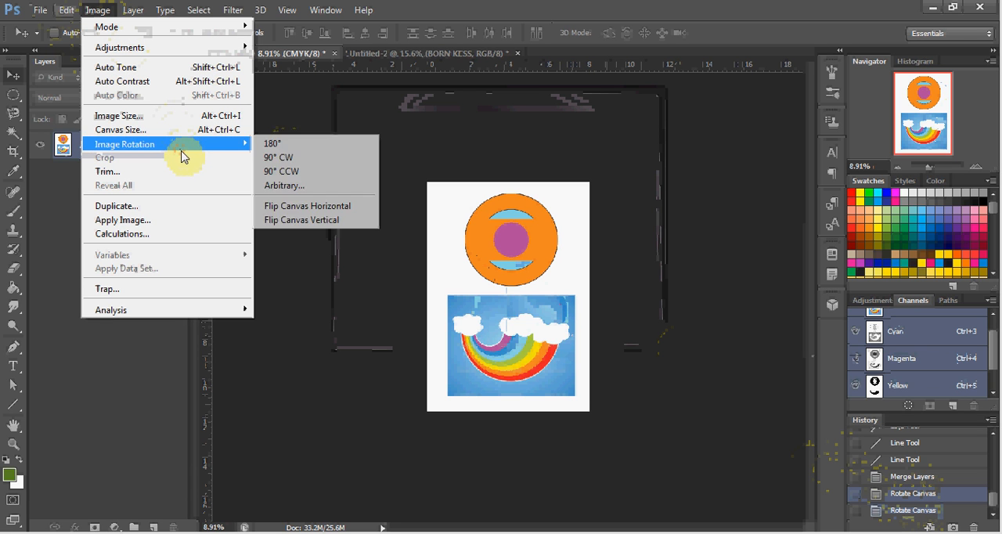
{"action": "left_click", "coordinate": [266, 145]}
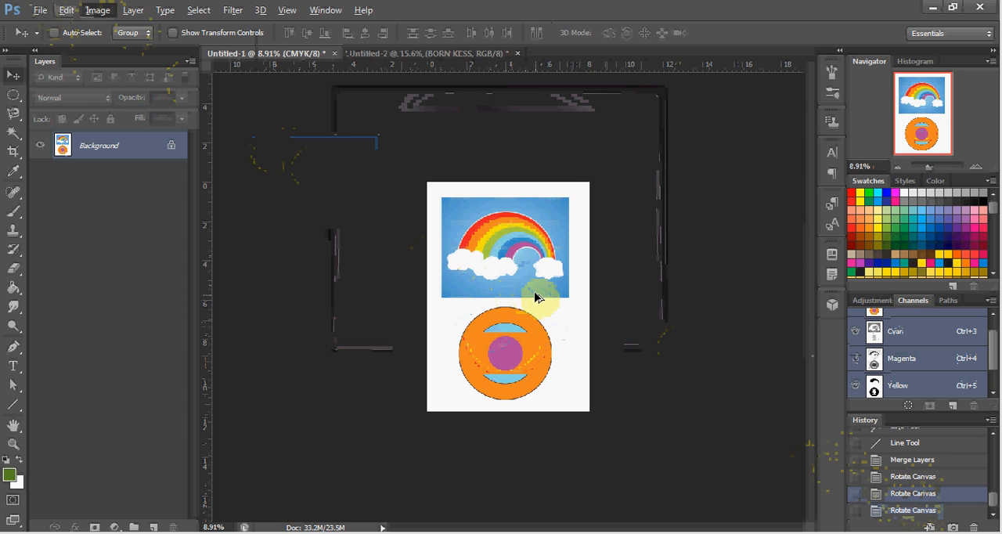
{"action": "scroll", "coordinate": [532, 295], "scroll_direction": "up", "scroll_amount": 1}
{"action": "scroll", "coordinate": [532, 295], "scroll_direction": "up", "scroll_amount": 1}
{"action": "scroll", "coordinate": [532, 295], "scroll_direction": "up", "scroll_amount": 3}
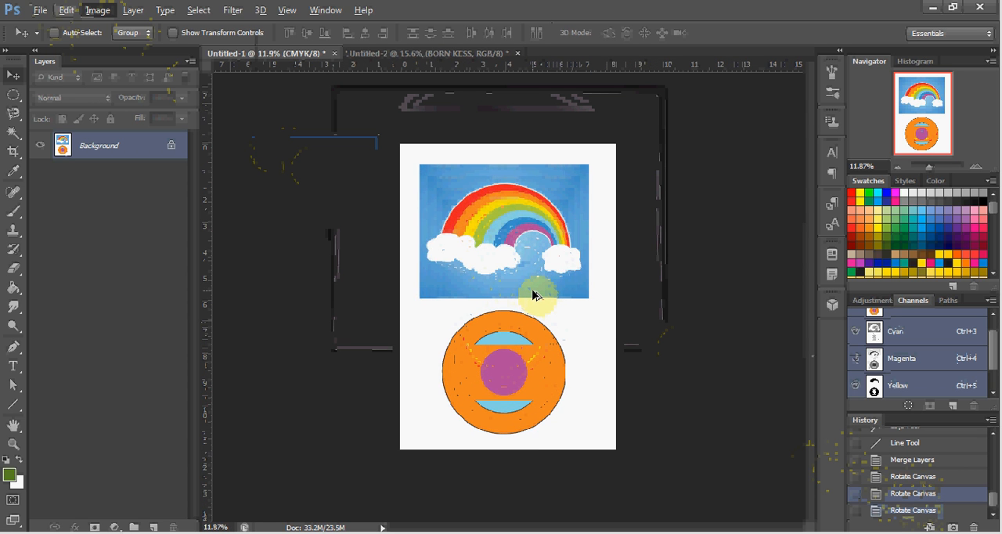